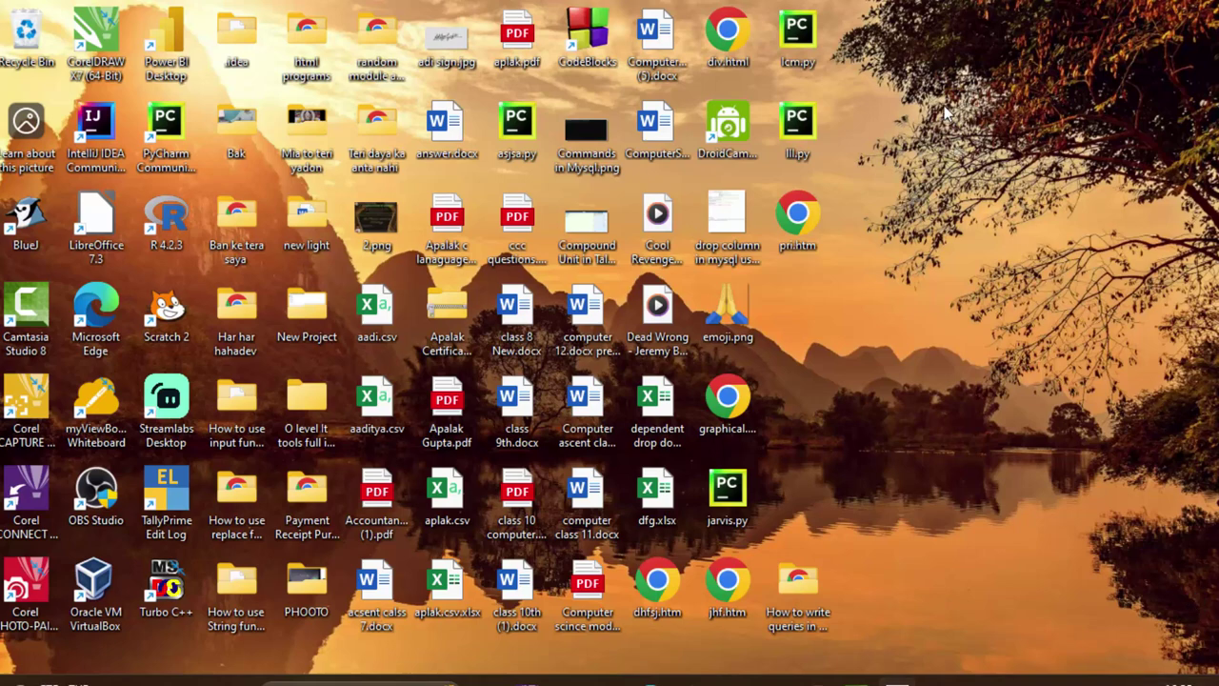
# Refresh the desktop and bring up the Database311 Student table in Access
pyautogui.rightClick(978, 194)
pyautogui.click(980, 196)
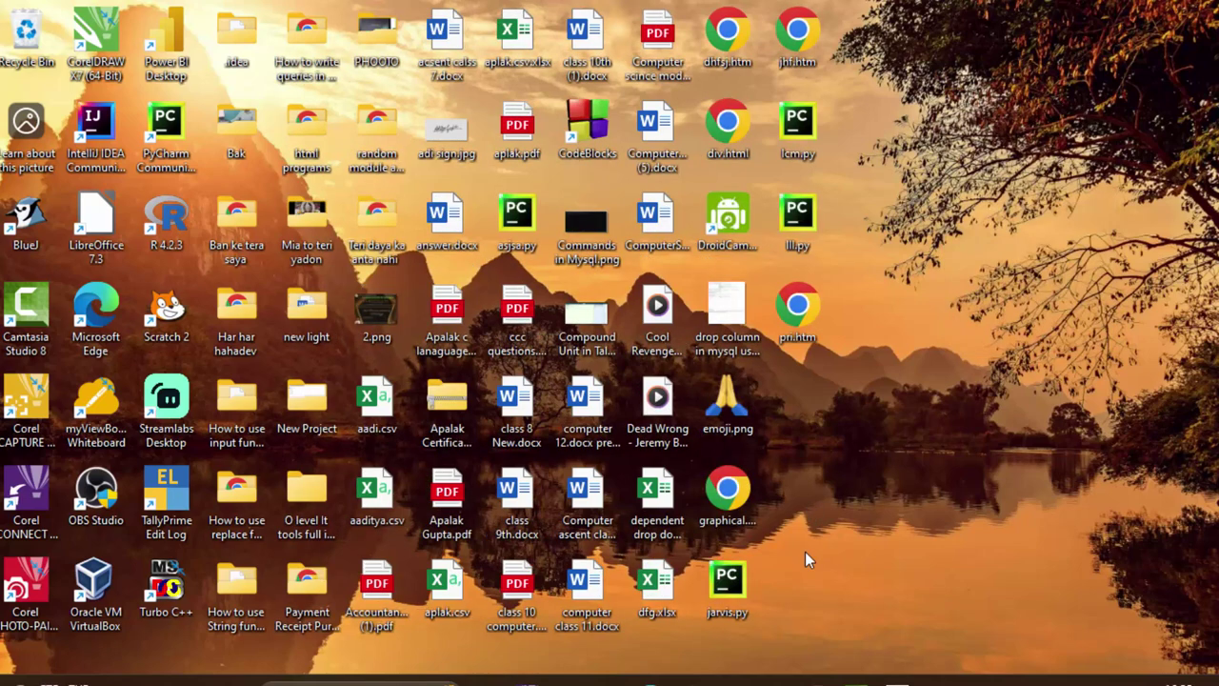
pyautogui.click(815, 681)
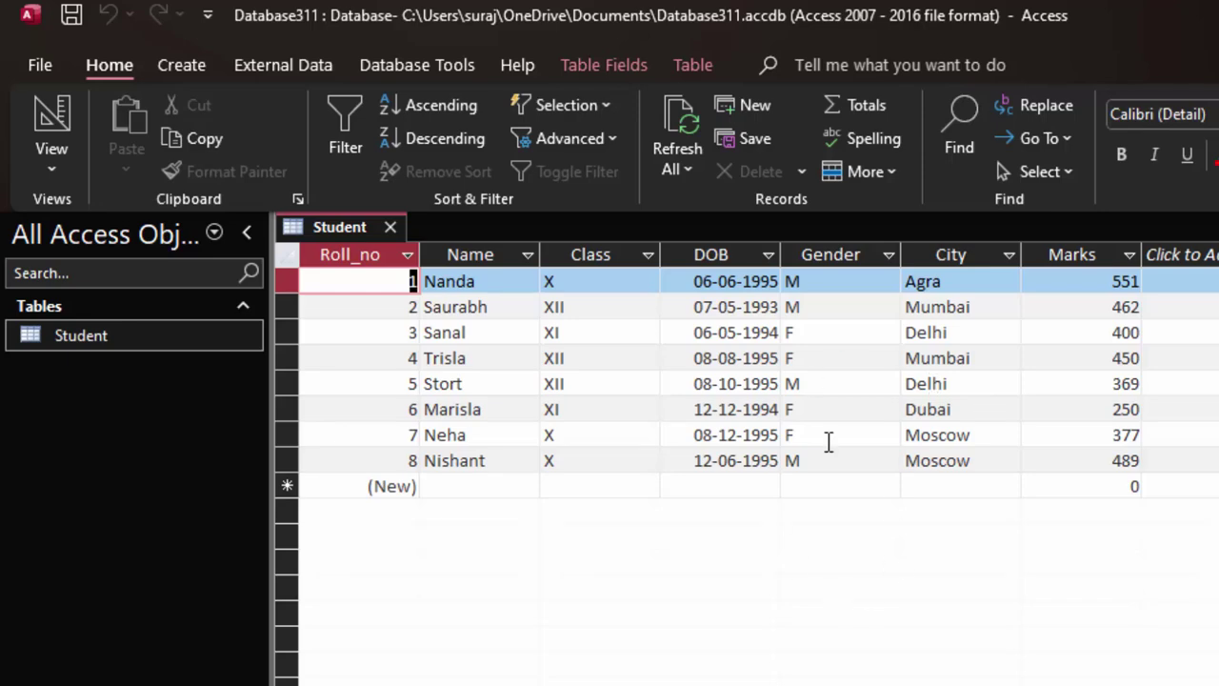
# Create a blank Query1 in SQL view containing only SELECT, with the semicolon removed
pyautogui.click(177, 74)
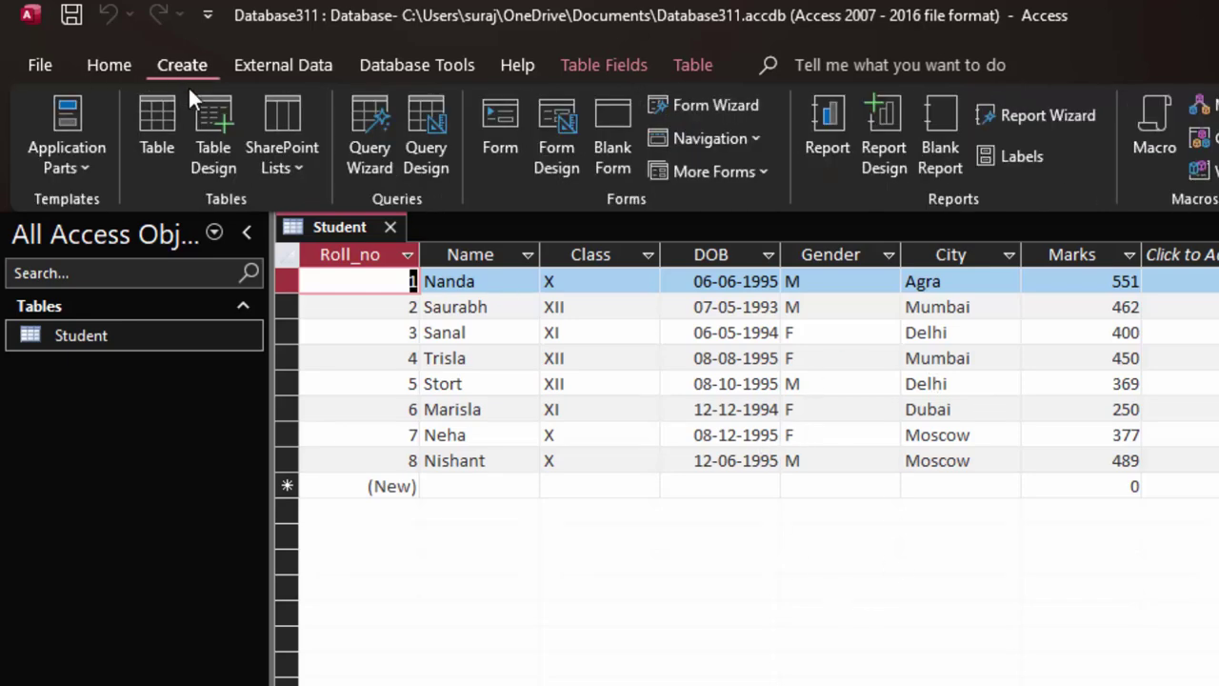
pyautogui.click(426, 116)
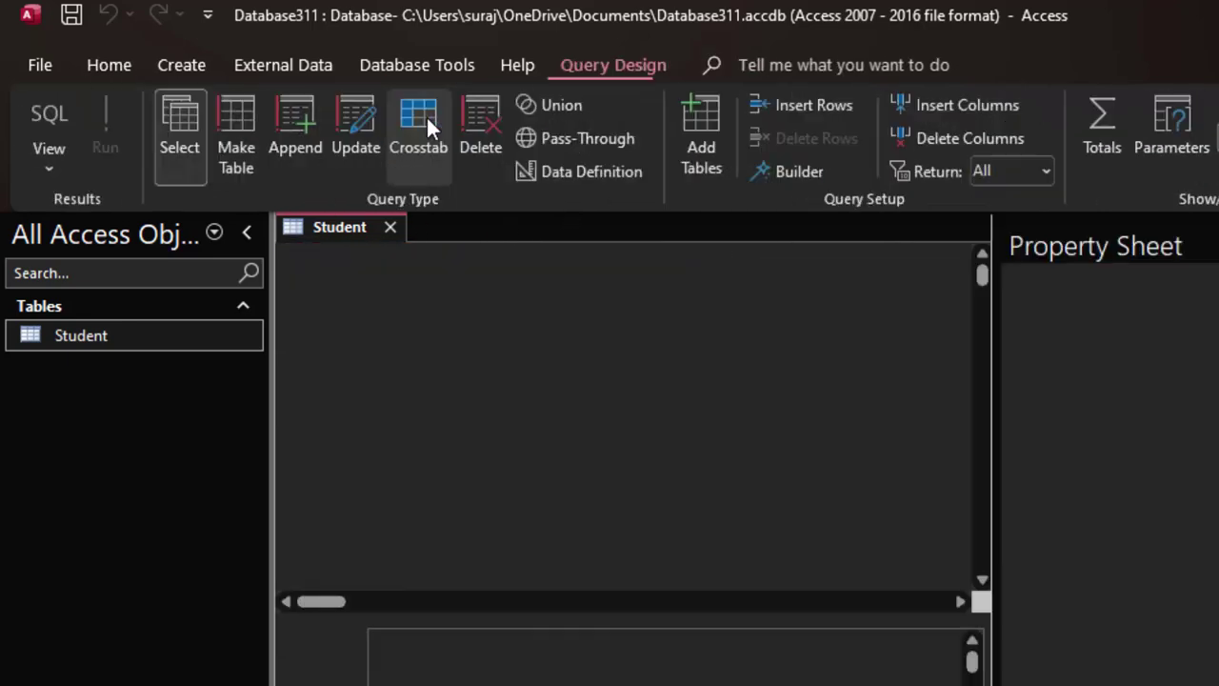
pyautogui.click(52, 112)
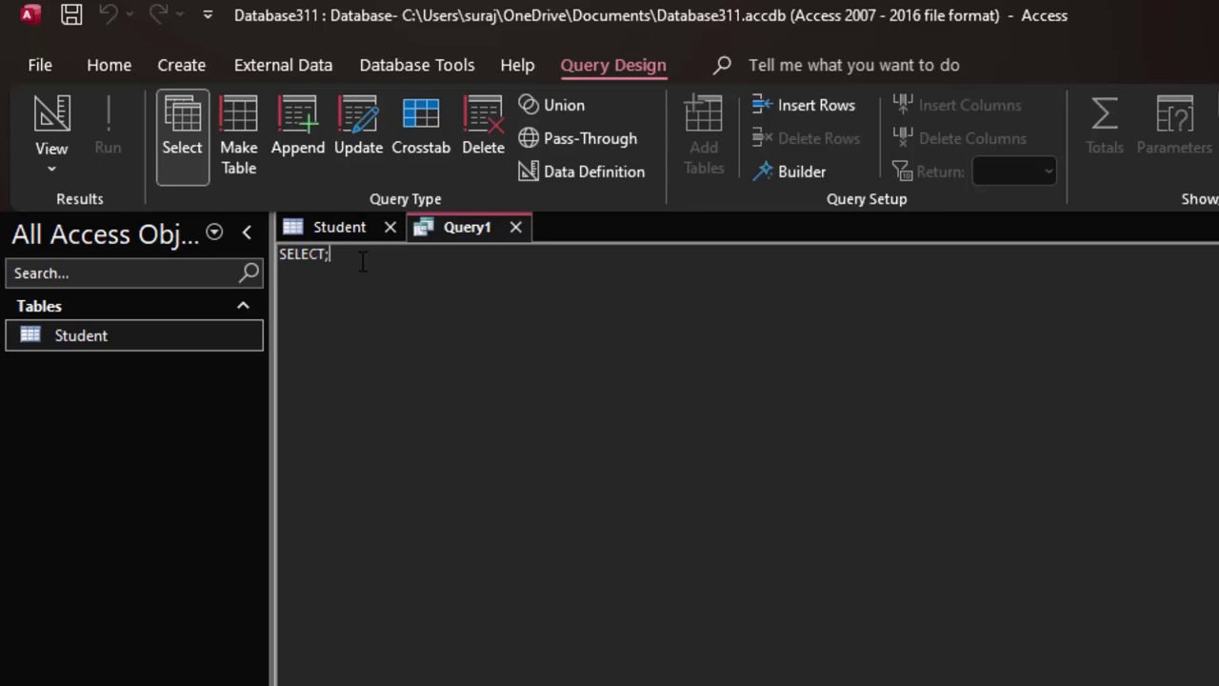
pyautogui.press('BackSpace')
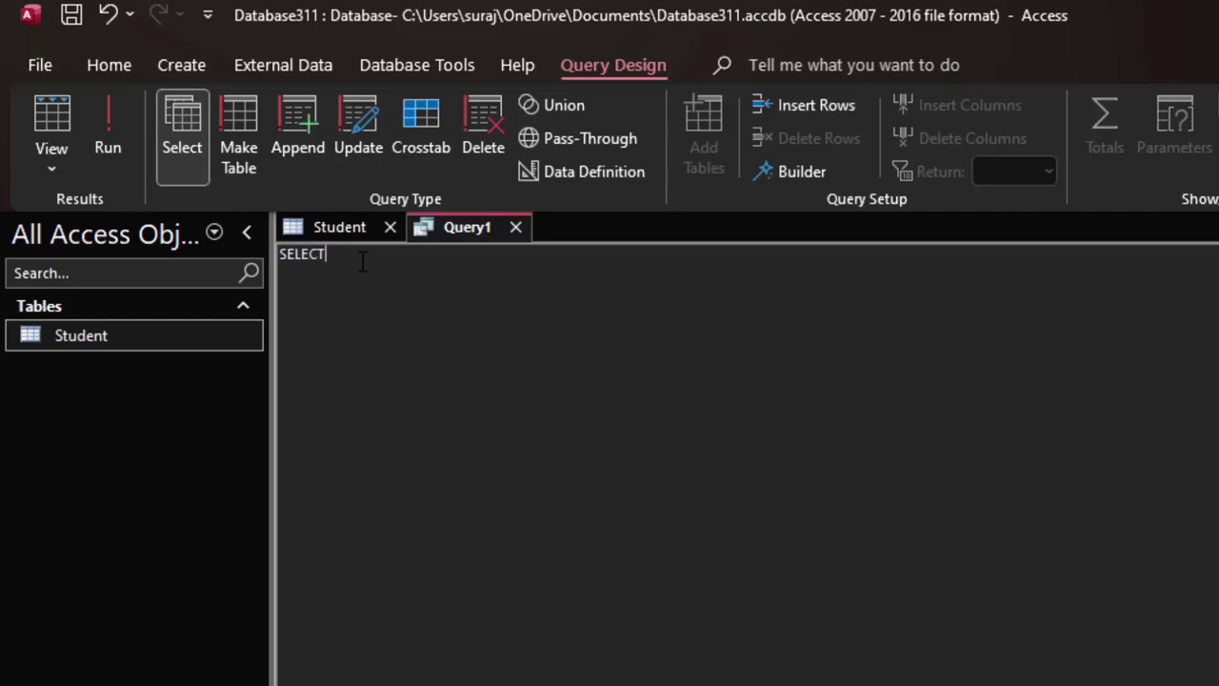
pyautogui.click(346, 229)
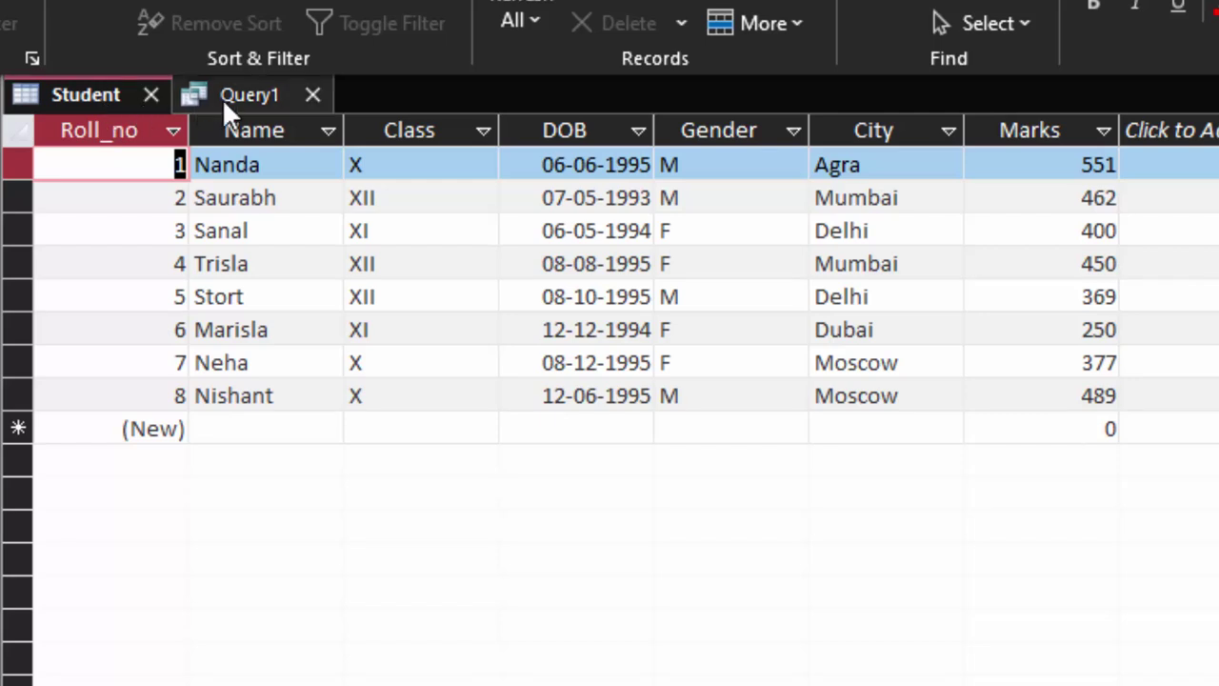
pyautogui.click(230, 96)
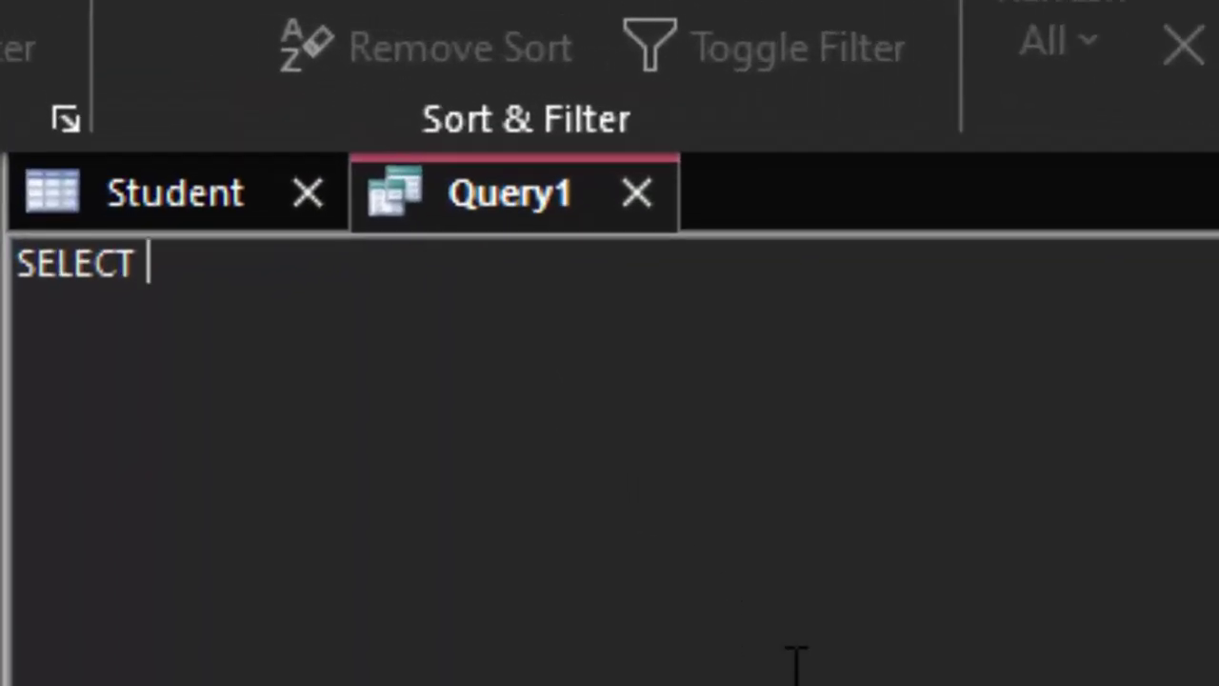
# Type the statement 'SELECT Marks from Student where Marks<300;', correcting a mistyped 'from'
pyautogui.write('Marks')
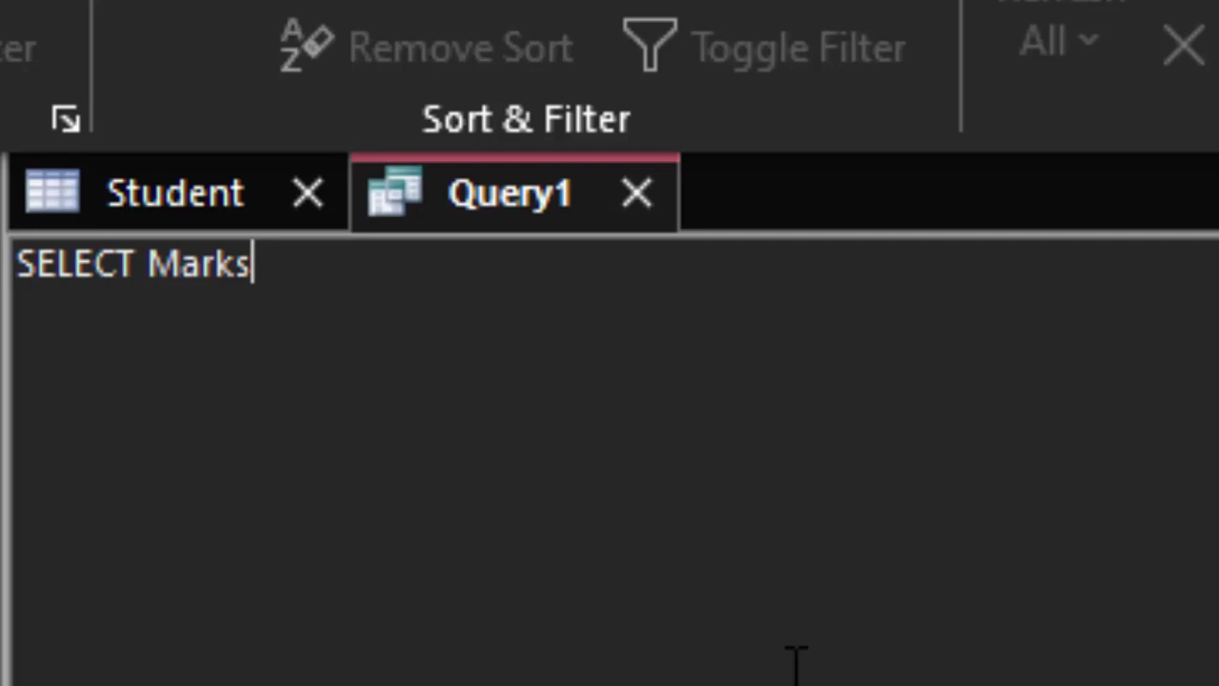
pyautogui.write('fro')
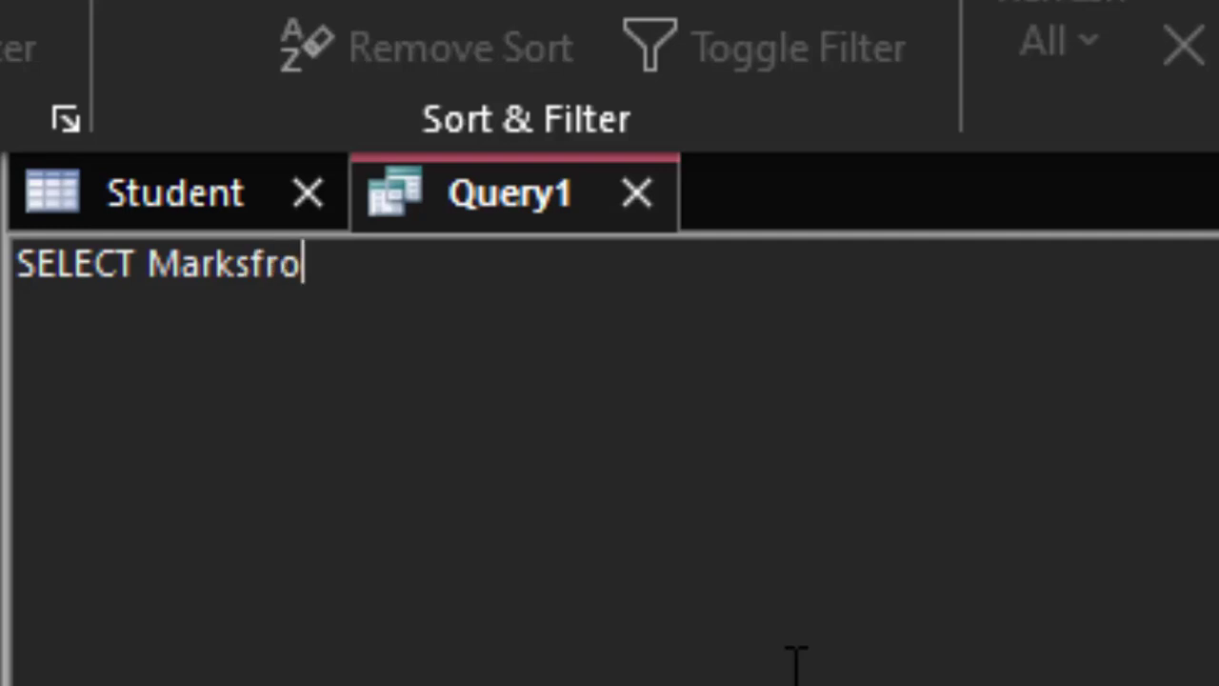
pyautogui.write('m')
pyautogui.press('BackSpace')
pyautogui.press('BackSpace')
pyautogui.press('BackSpace')
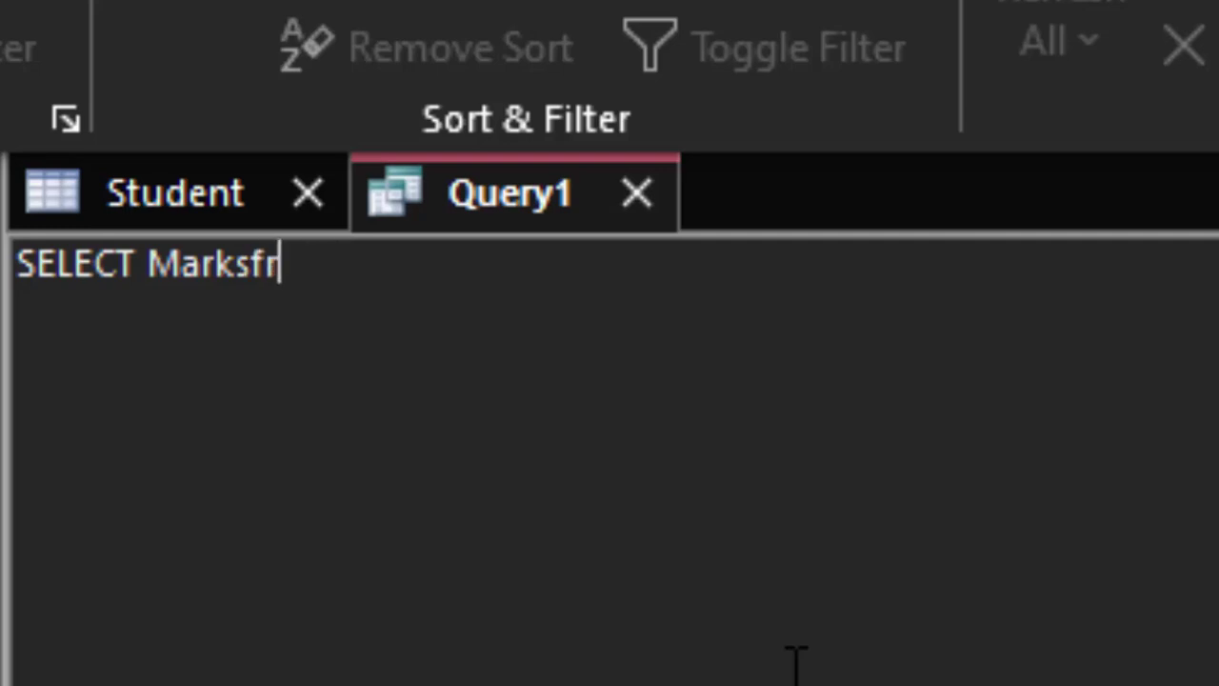
pyautogui.press('BackSpace')
pyautogui.press('BackSpace')
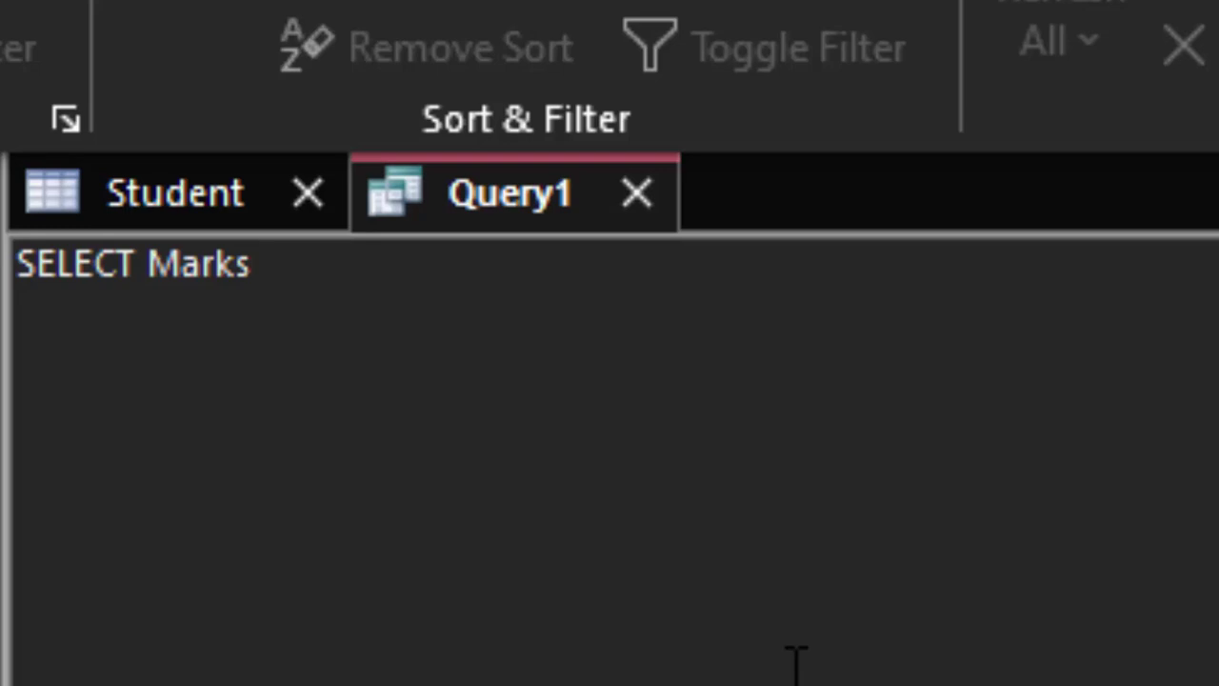
pyautogui.write(' from S')
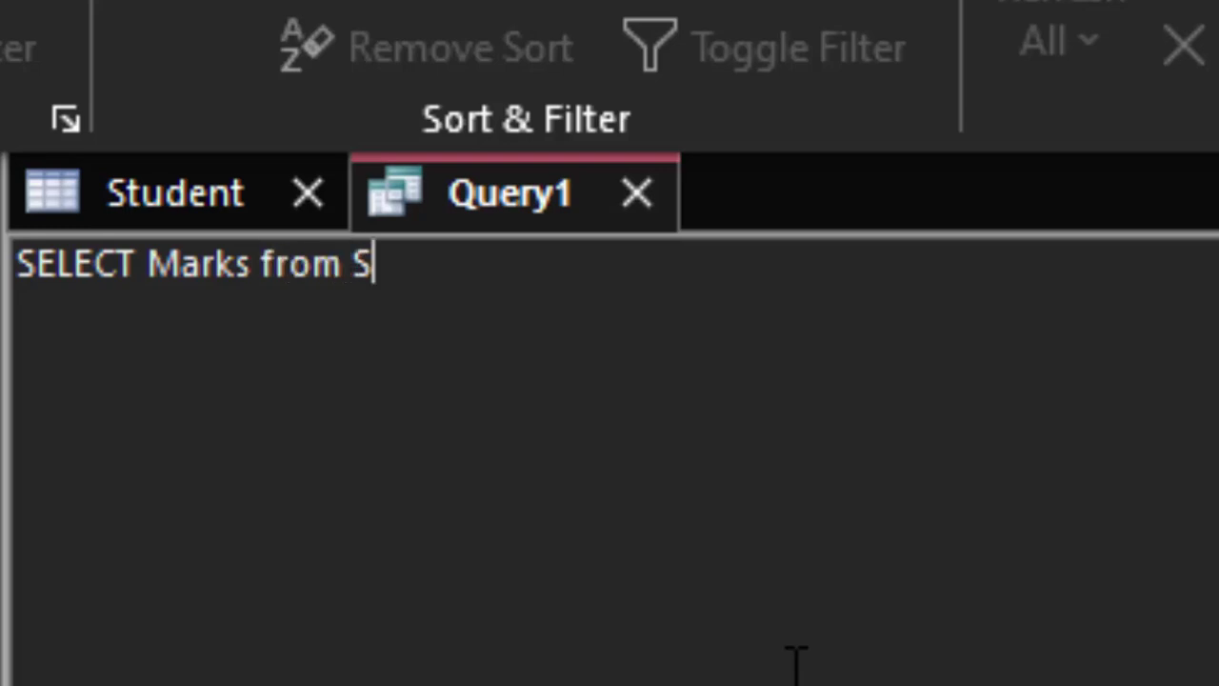
pyautogui.write('tudent')
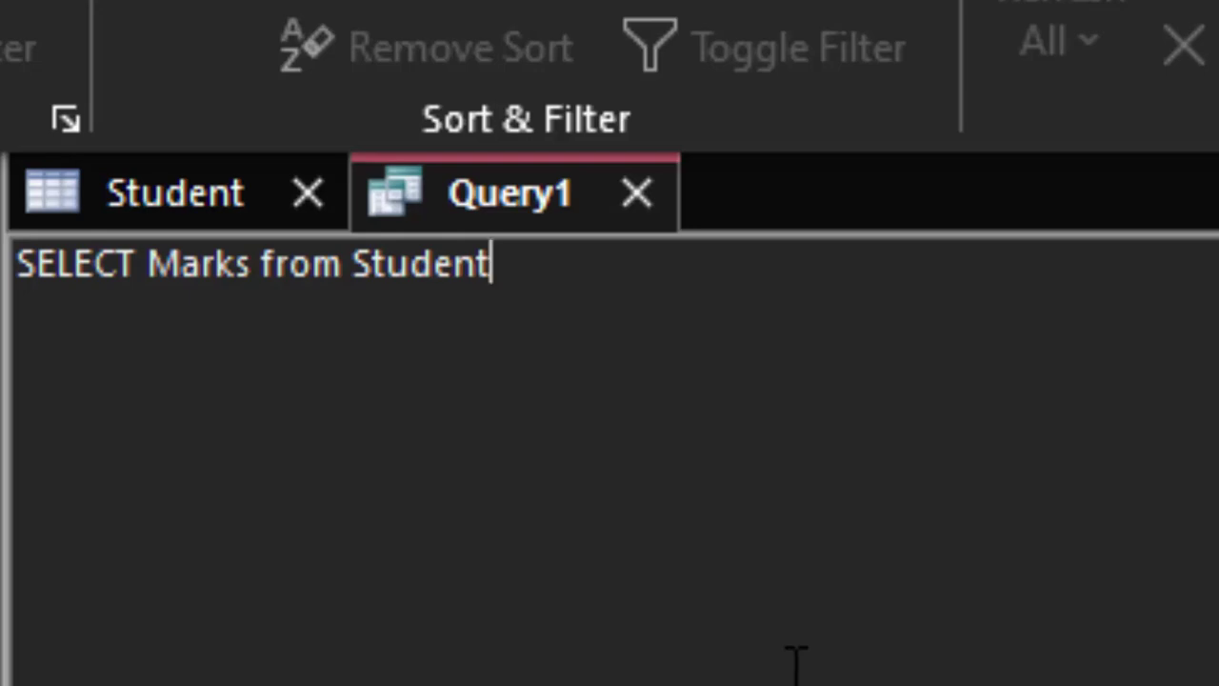
pyautogui.write(' wher')
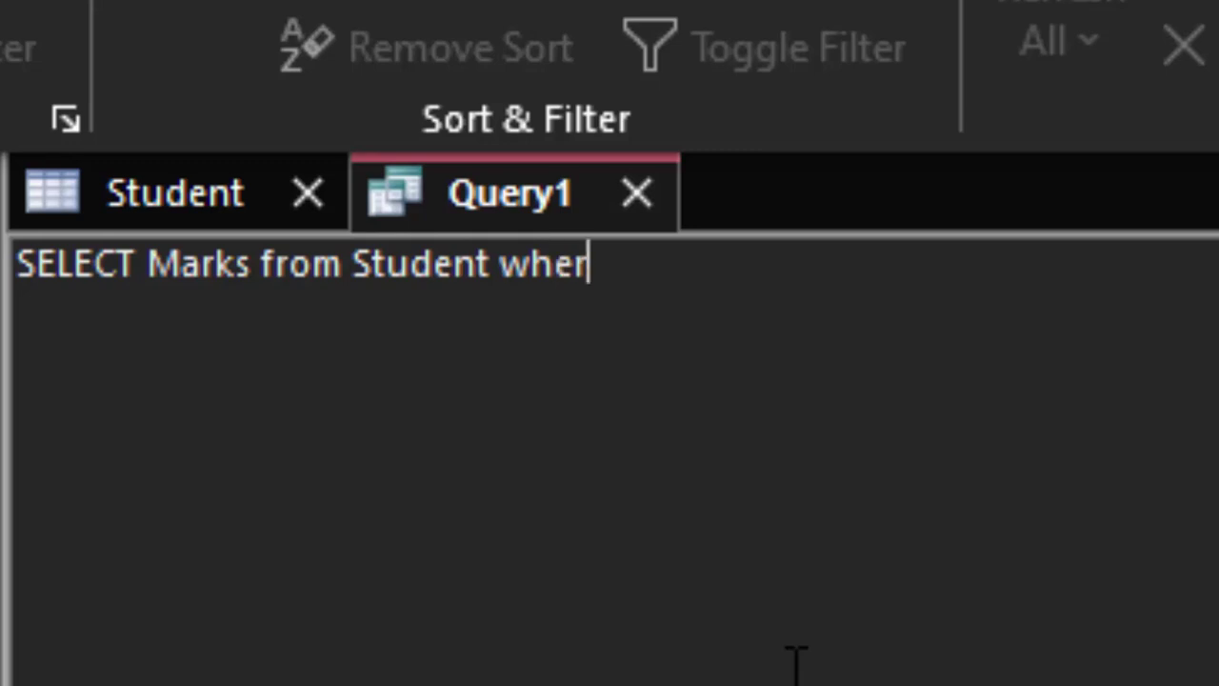
pyautogui.write('e')
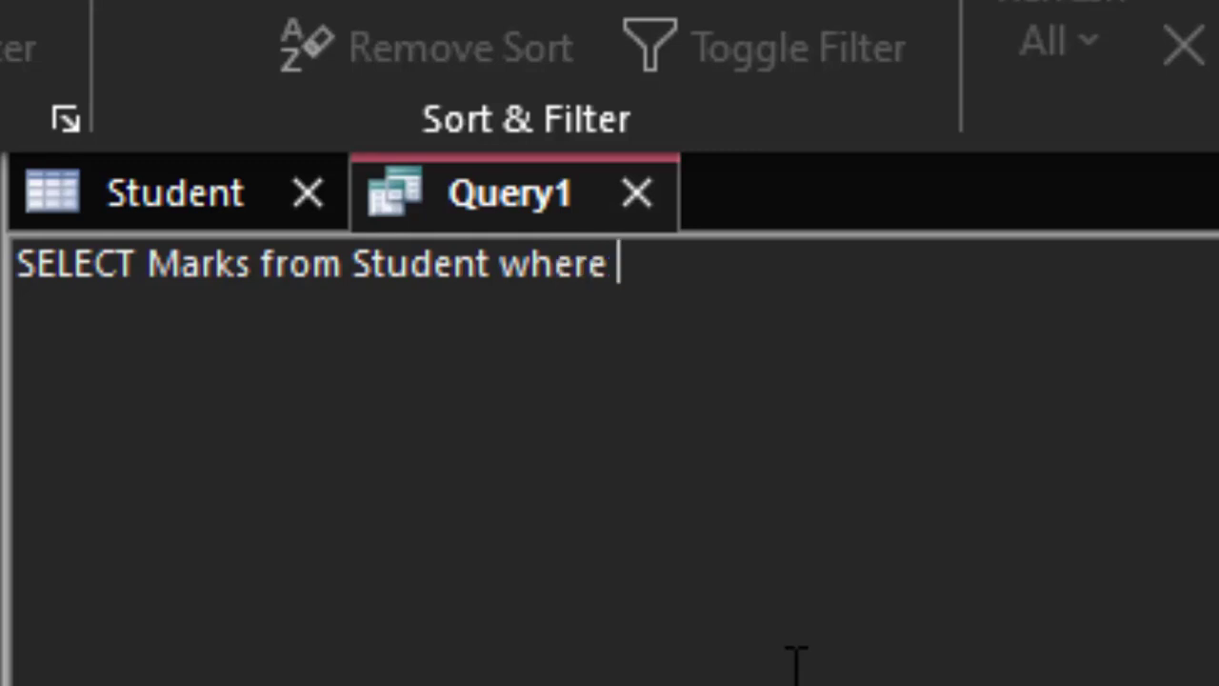
pyautogui.write(' M')
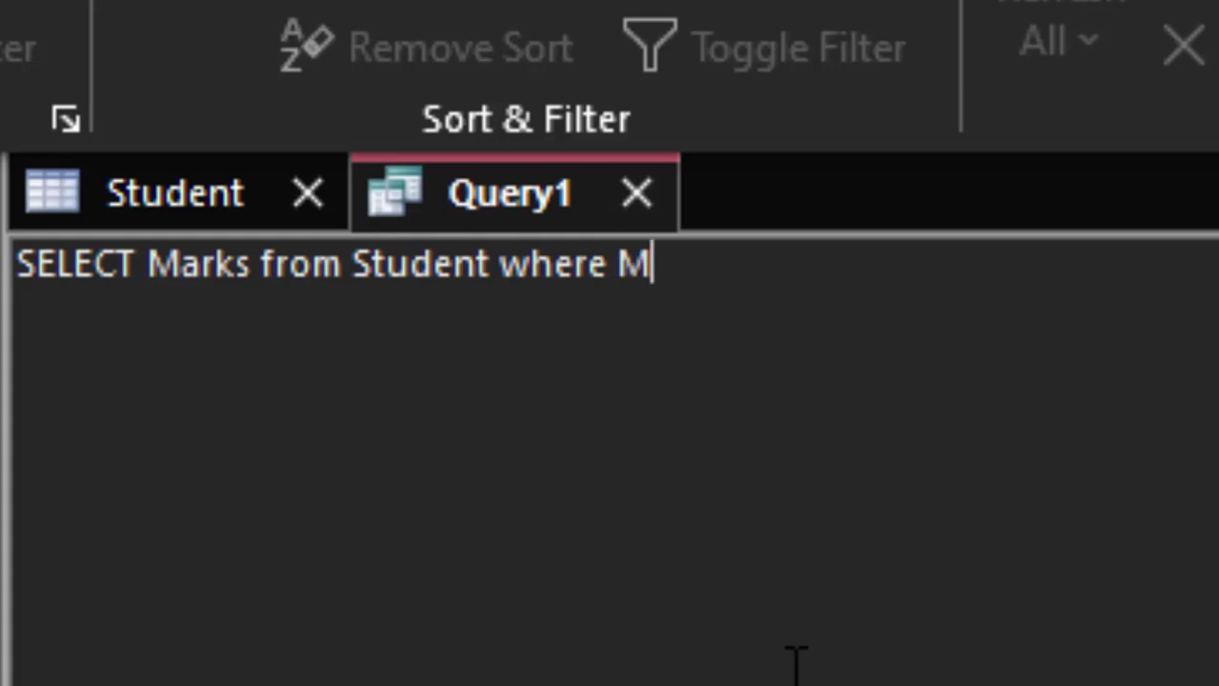
pyautogui.write('arks')
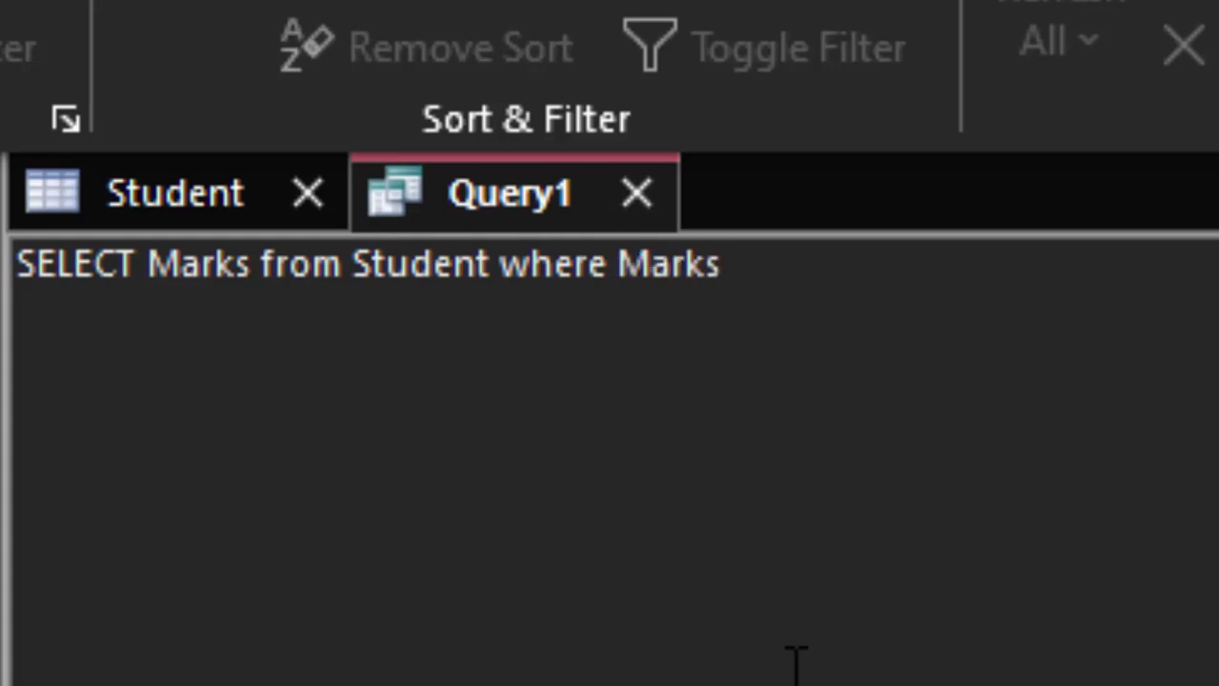
pyautogui.write('<')
pyautogui.write('300')
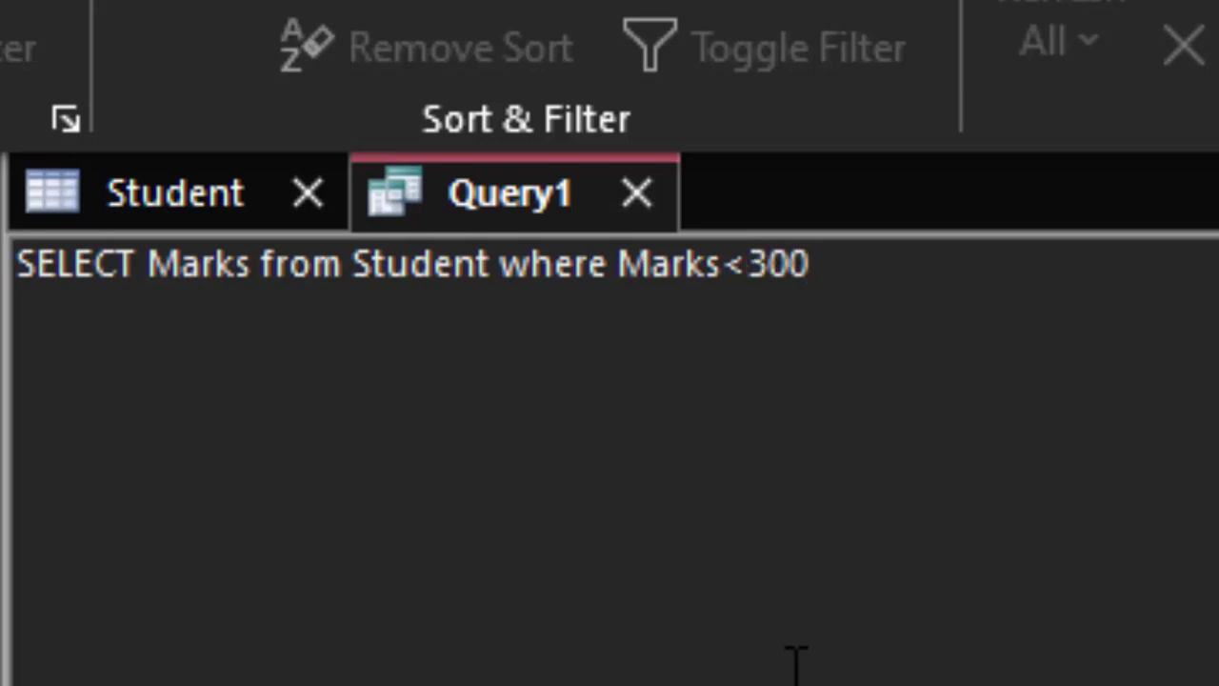
pyautogui.write(';')
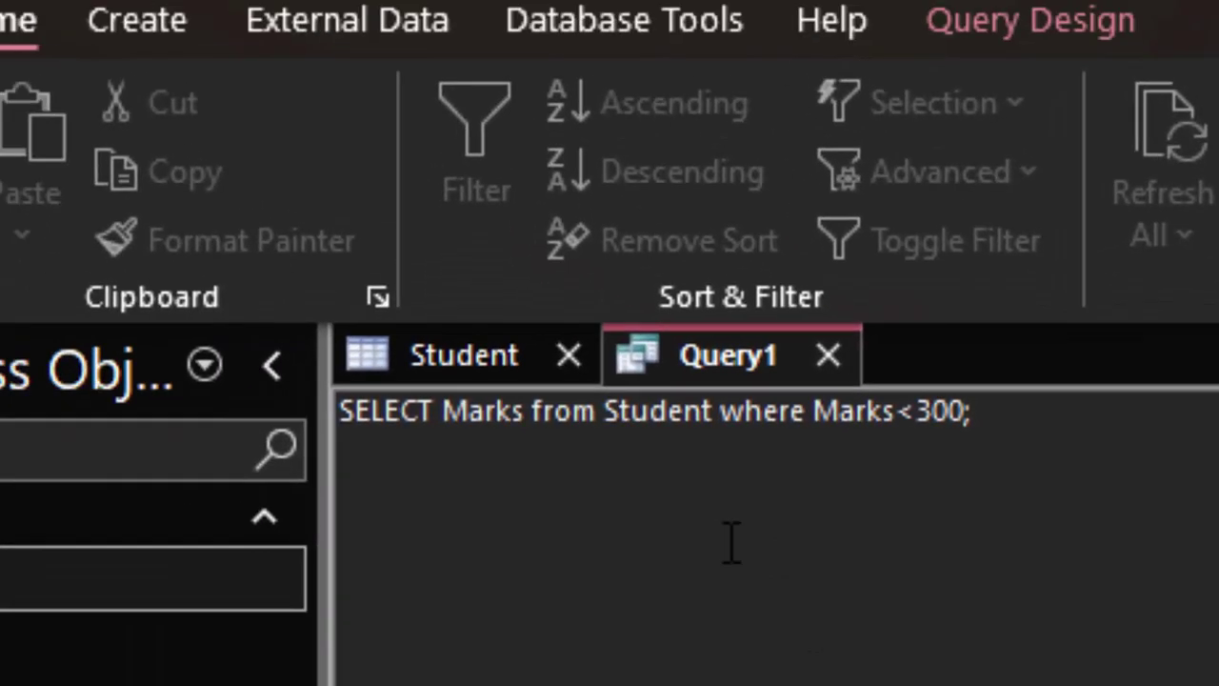
# Close the Student table, run Query1 to get the single mark 250, and widen the Marks column
pyautogui.click(568, 355)
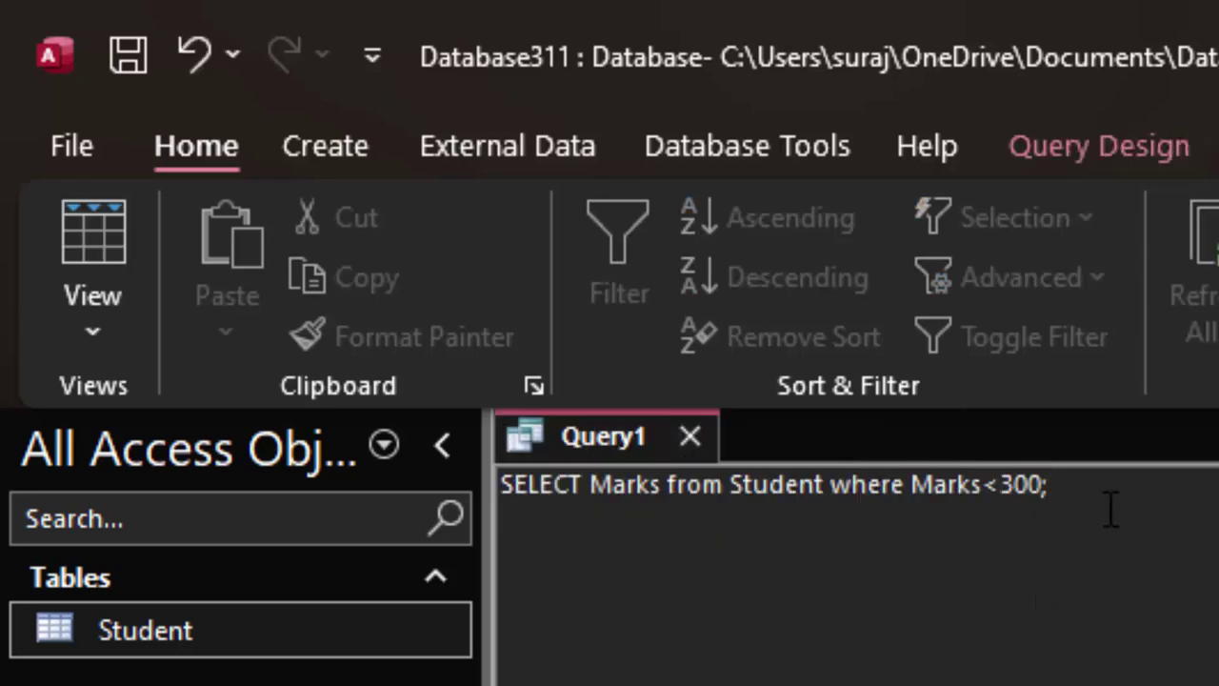
pyautogui.moveTo(1110, 510); pyautogui.dragTo(496, 481)
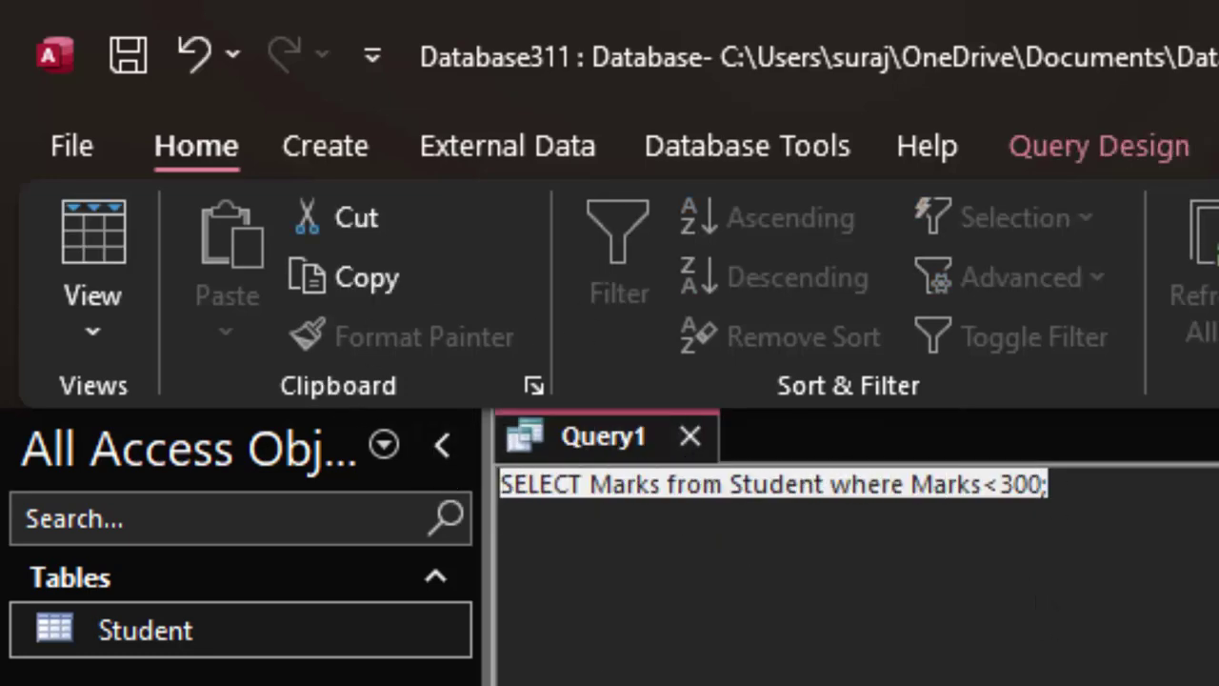
pyautogui.click(1111, 153)
pyautogui.click(208, 274)
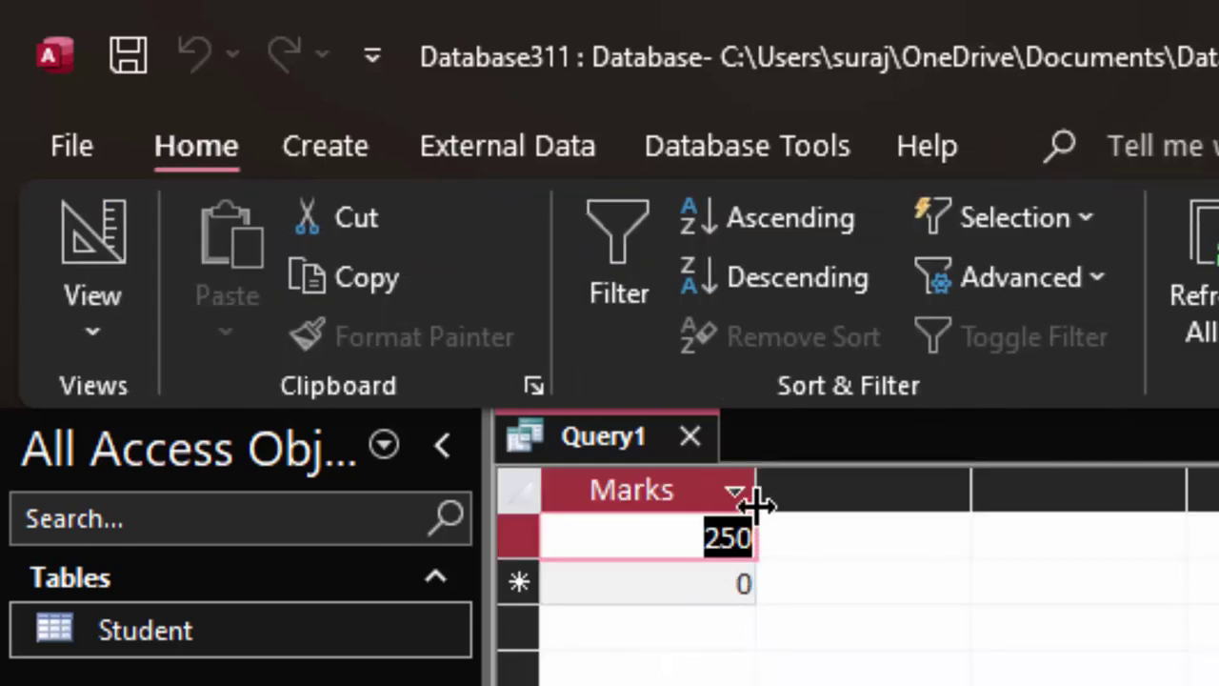
pyautogui.moveTo(757, 500); pyautogui.dragTo(797, 515)
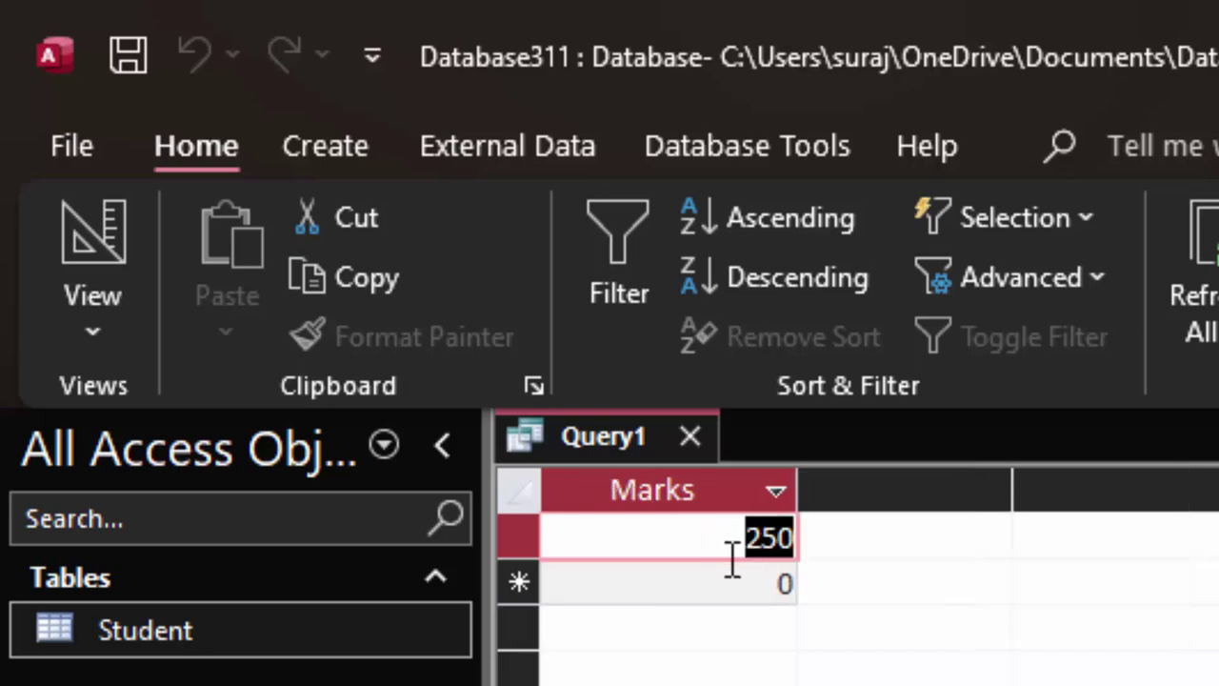
# Open the Student table and change roll 5's mark from 369 to 230
pyautogui.click(238, 659)
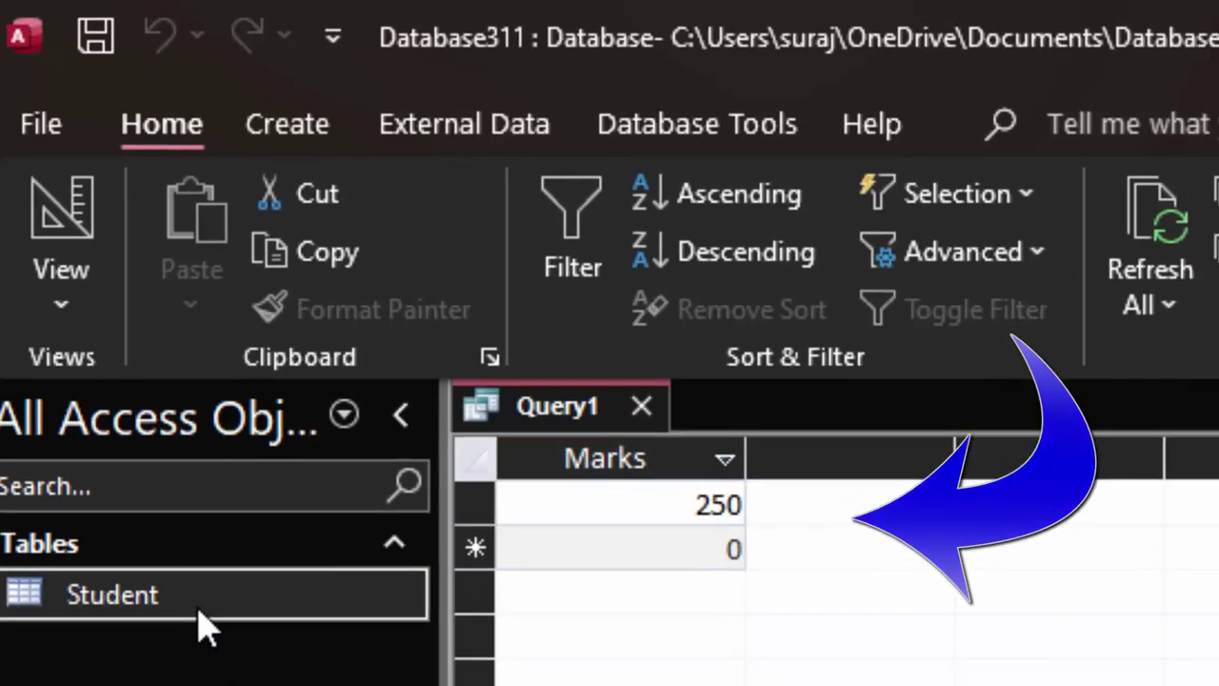
pyautogui.doubleClick(200, 610)
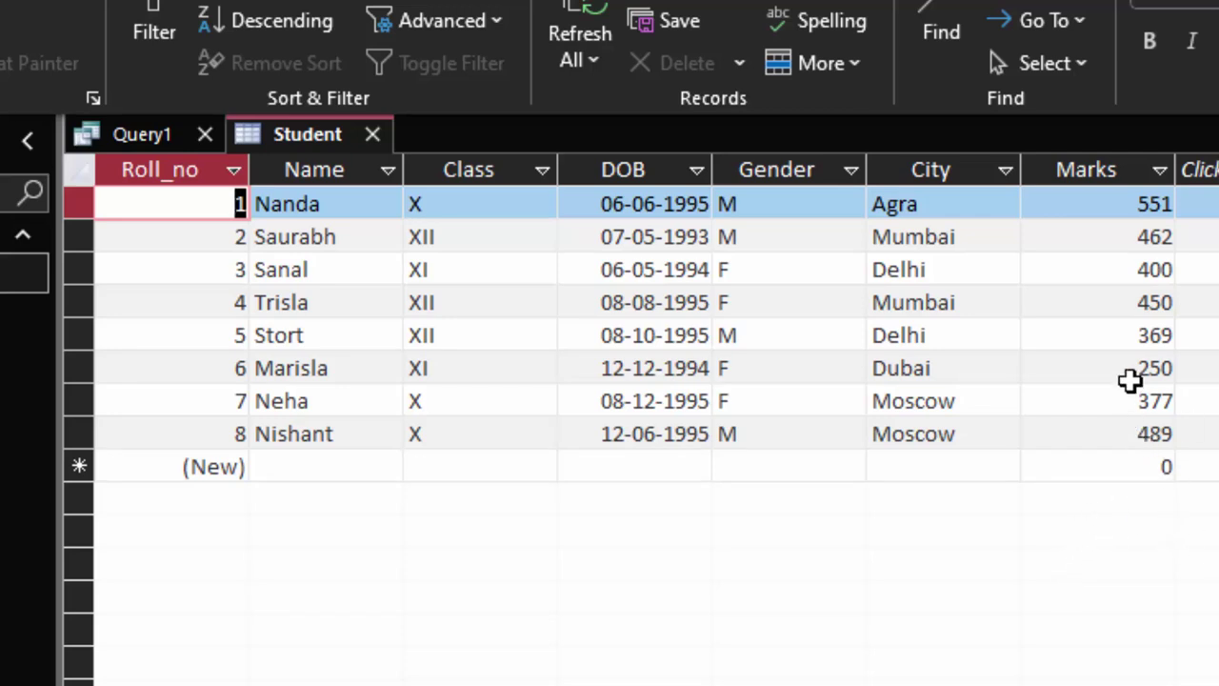
pyautogui.moveTo(1135, 370); pyautogui.dragTo(1187, 373)
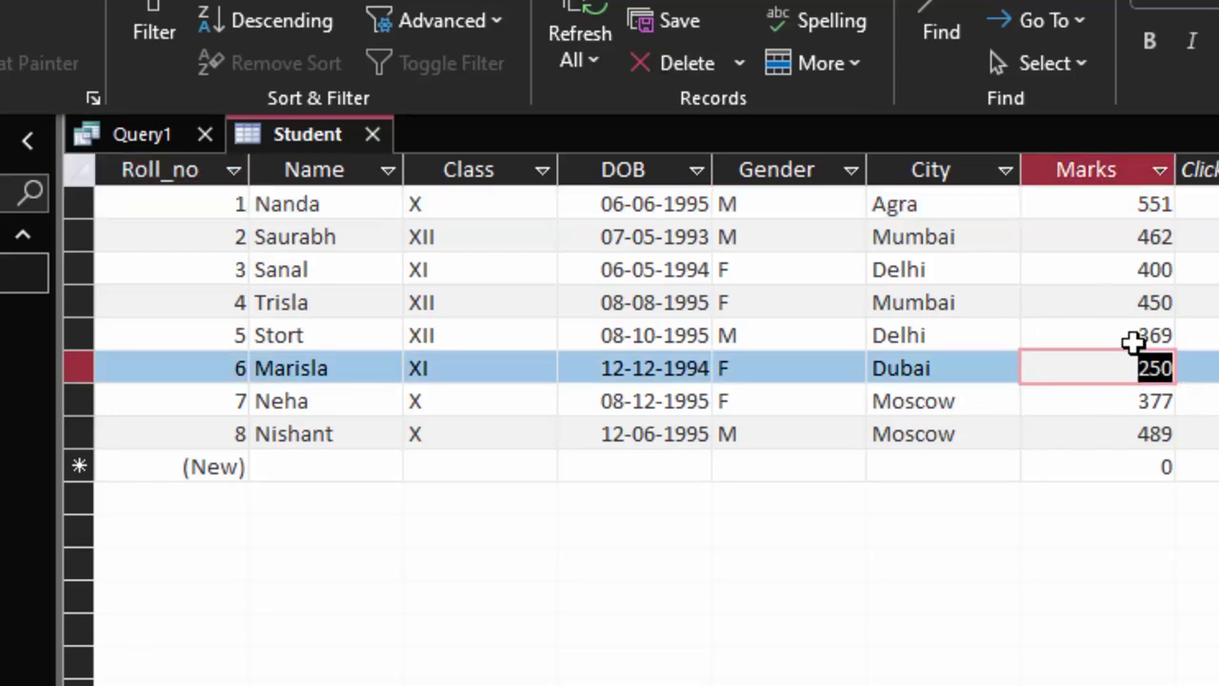
pyautogui.moveTo(1134, 335); pyautogui.dragTo(1178, 335)
pyautogui.press('Delete')
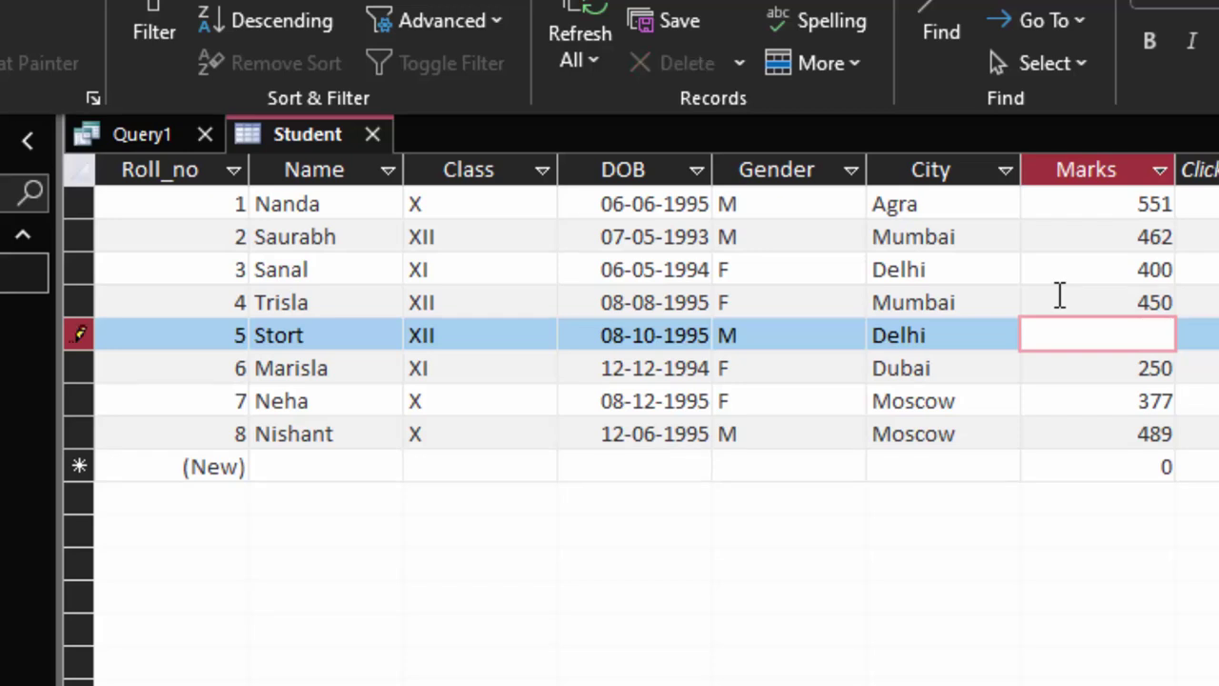
pyautogui.write('230')
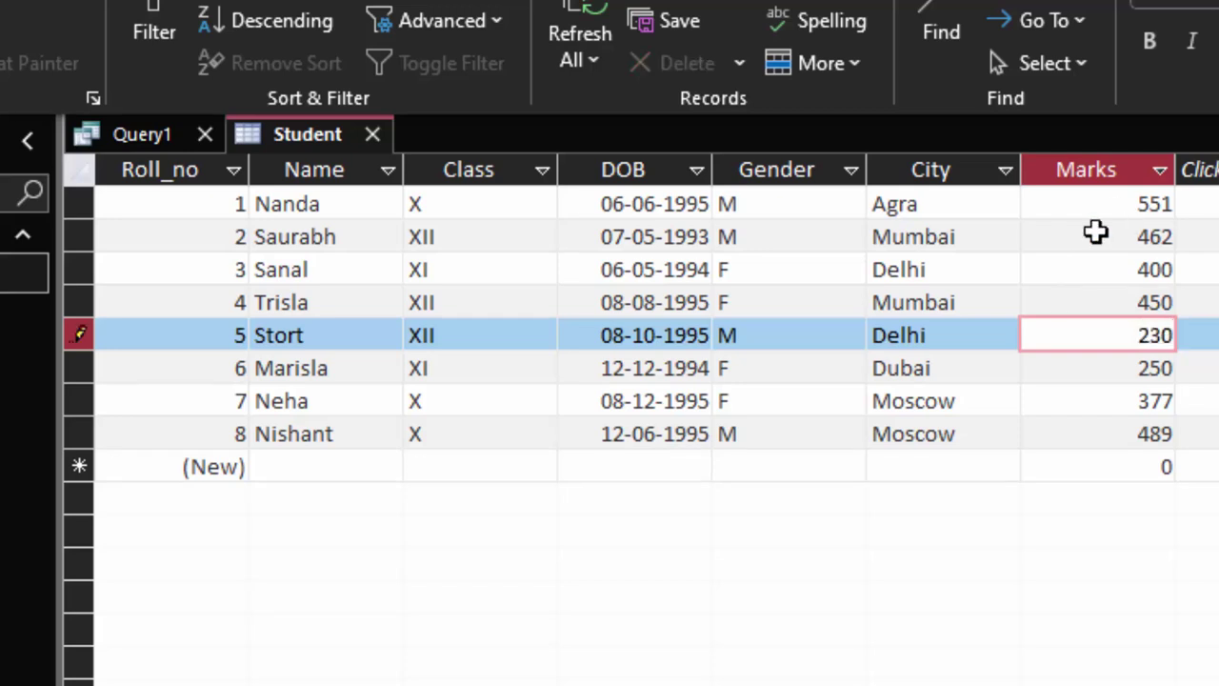
# Change roll 3's mark from 400 to 299 and close the Student table
pyautogui.doubleClick(1134, 268)
pyautogui.press('BackSpace')
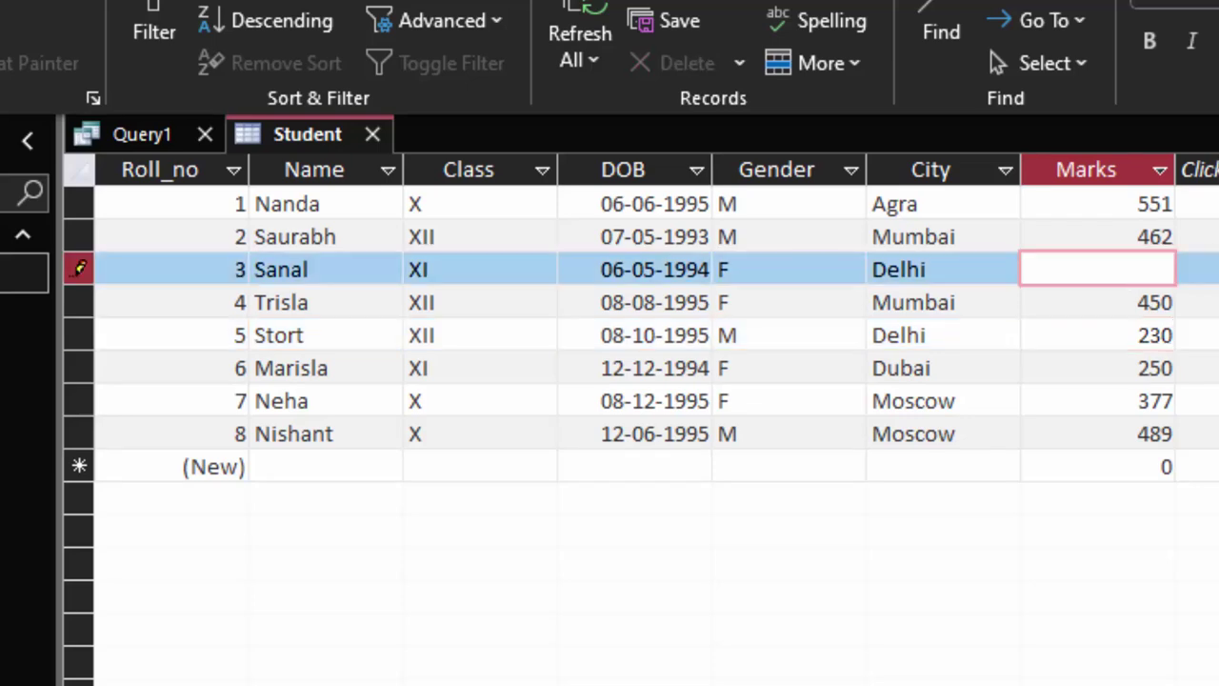
pyautogui.write('299')
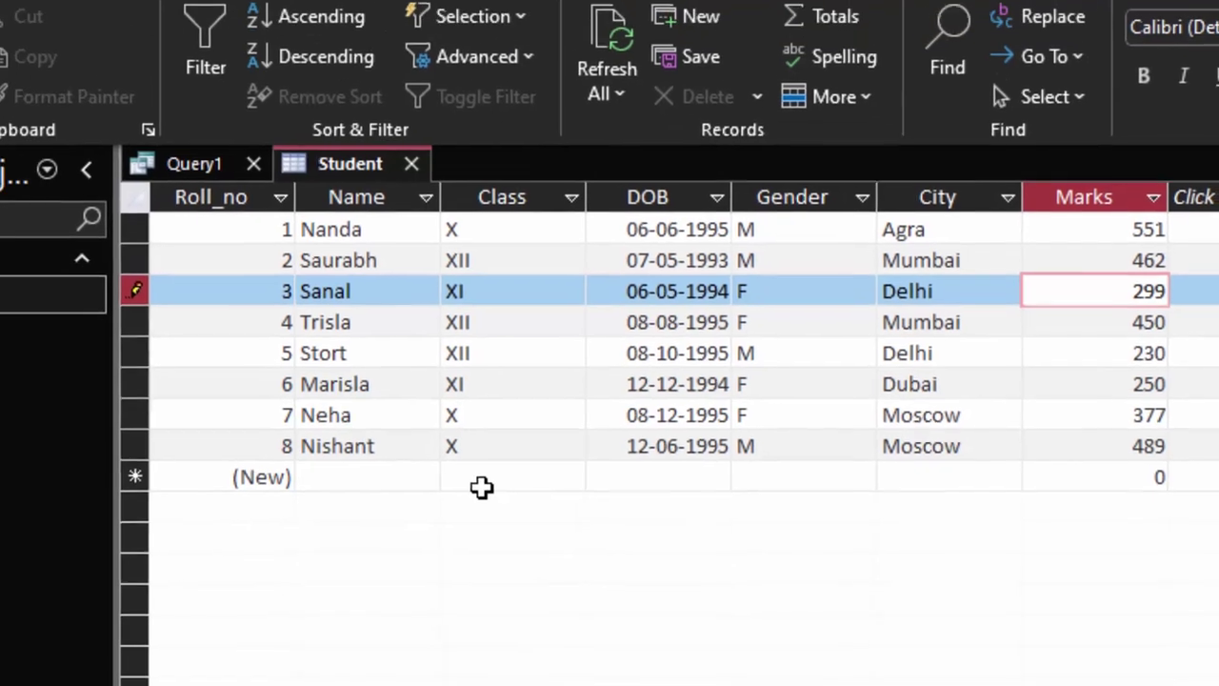
pyautogui.click(461, 476)
pyautogui.click(518, 244)
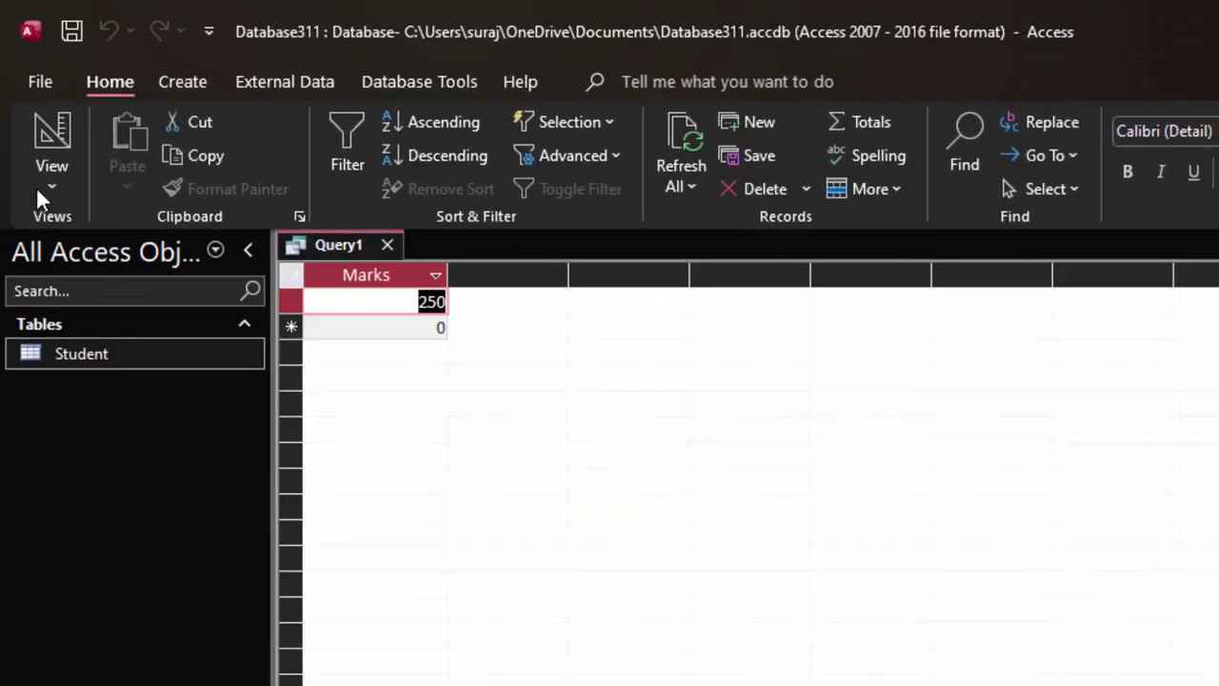
# Rerun Query1 from SQL view so it lists marks 299, 230 and 250
pyautogui.click(46, 187)
pyautogui.click(125, 293)
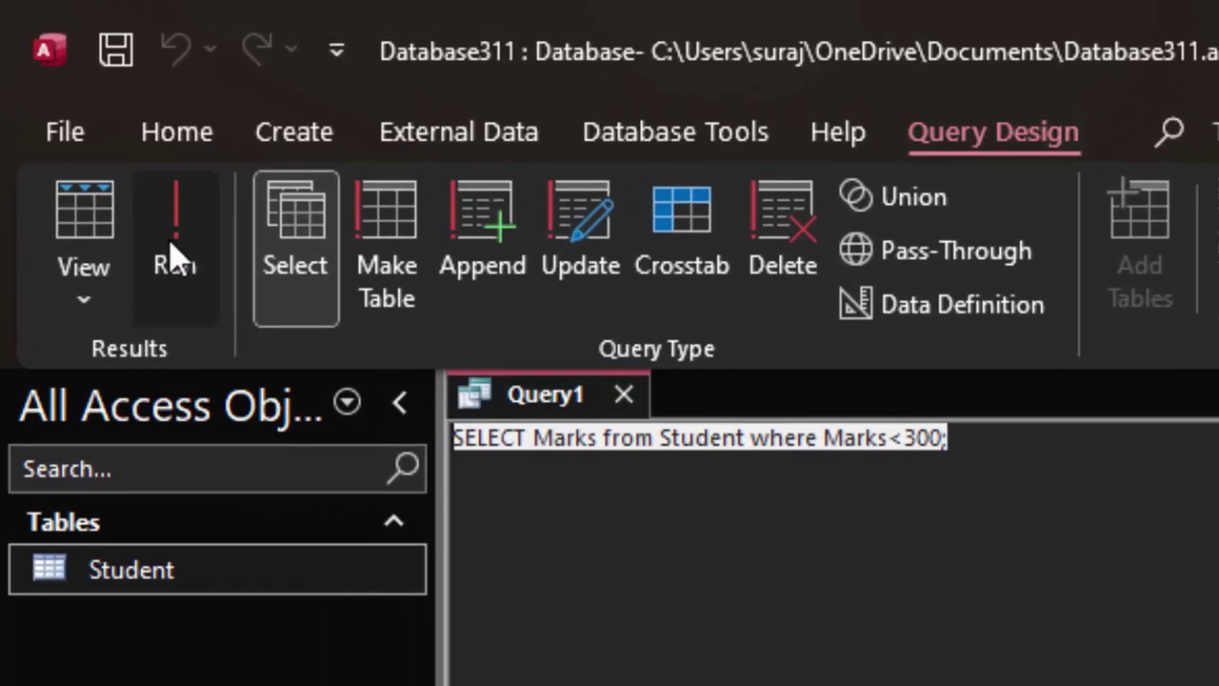
pyautogui.click(131, 190)
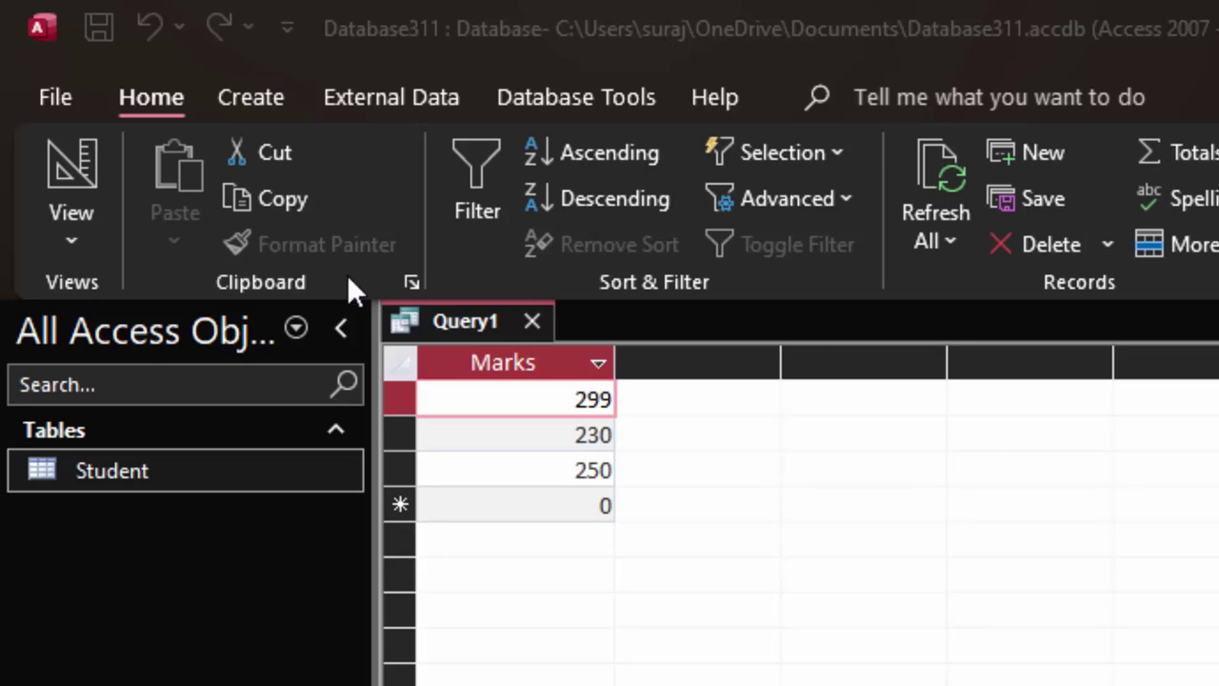
# Change the condition to Marks>300 and rerun, returning 551, 462, 450, 377 and 489
pyautogui.click(74, 233)
pyautogui.click(145, 376)
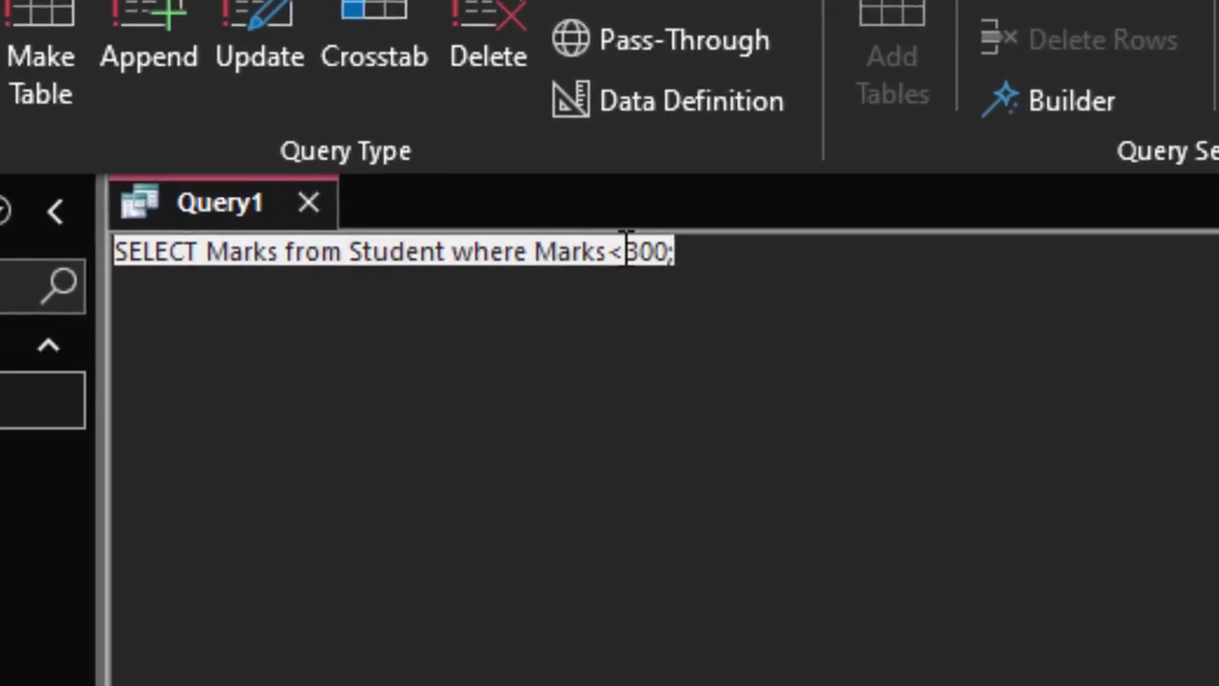
pyautogui.click(772, 357)
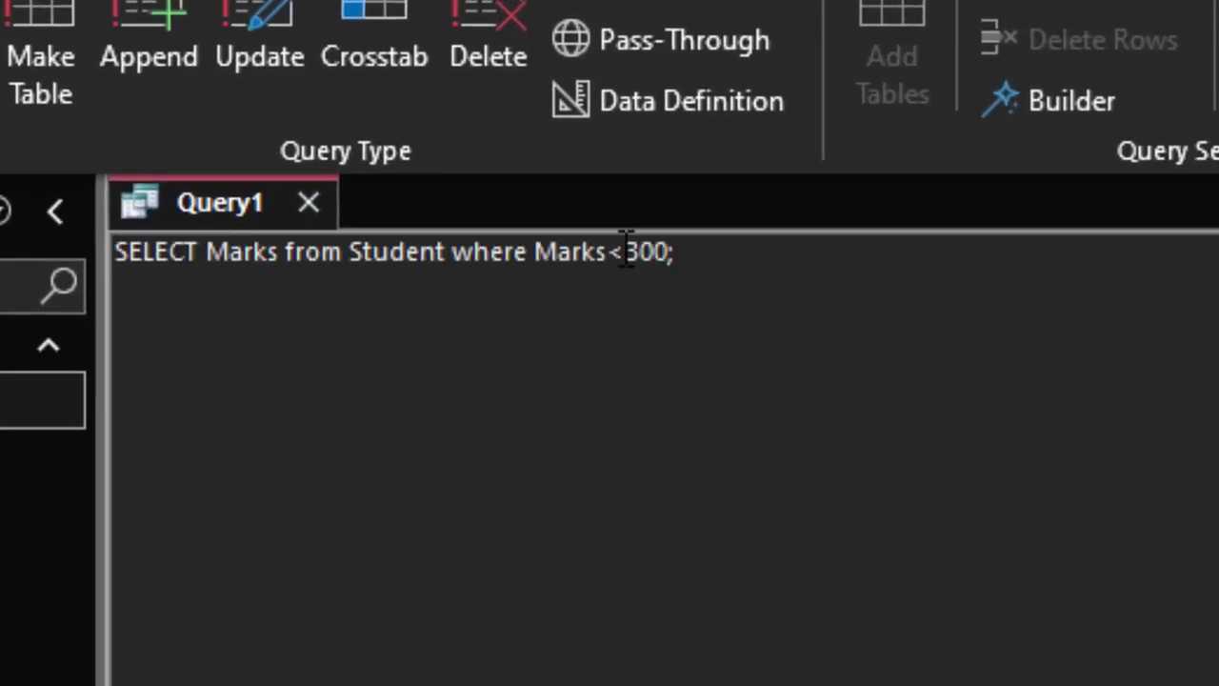
pyautogui.press('BackSpace')
pyautogui.write('>')
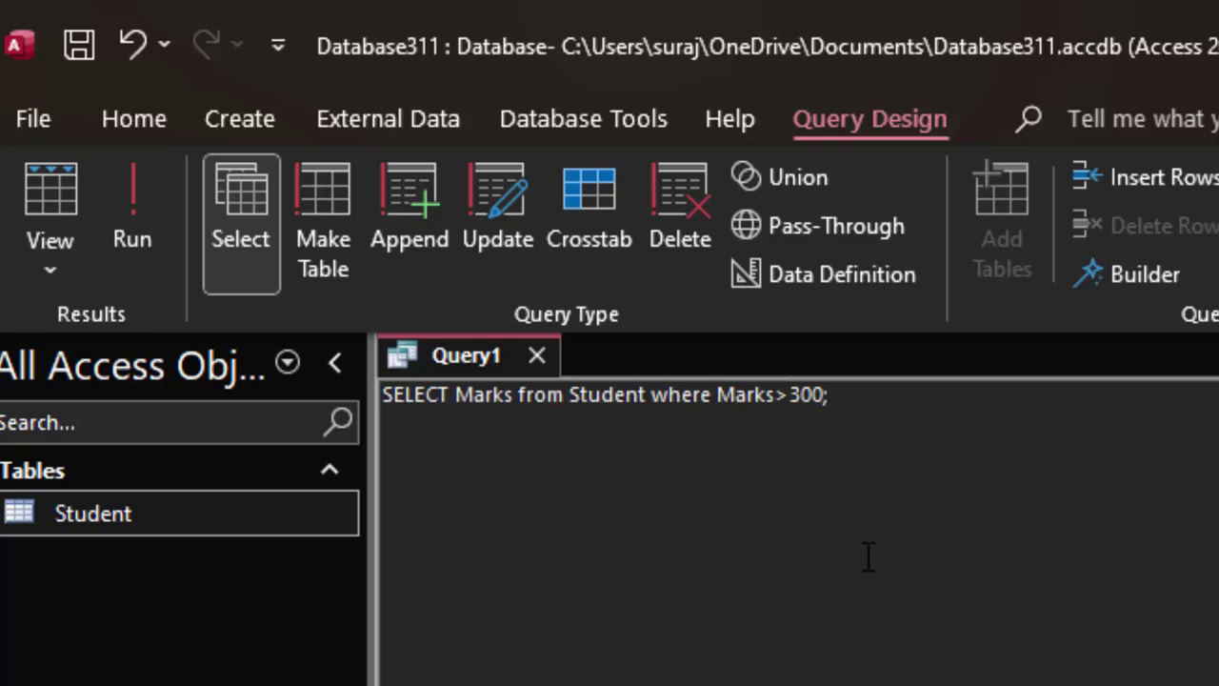
pyautogui.click(142, 197)
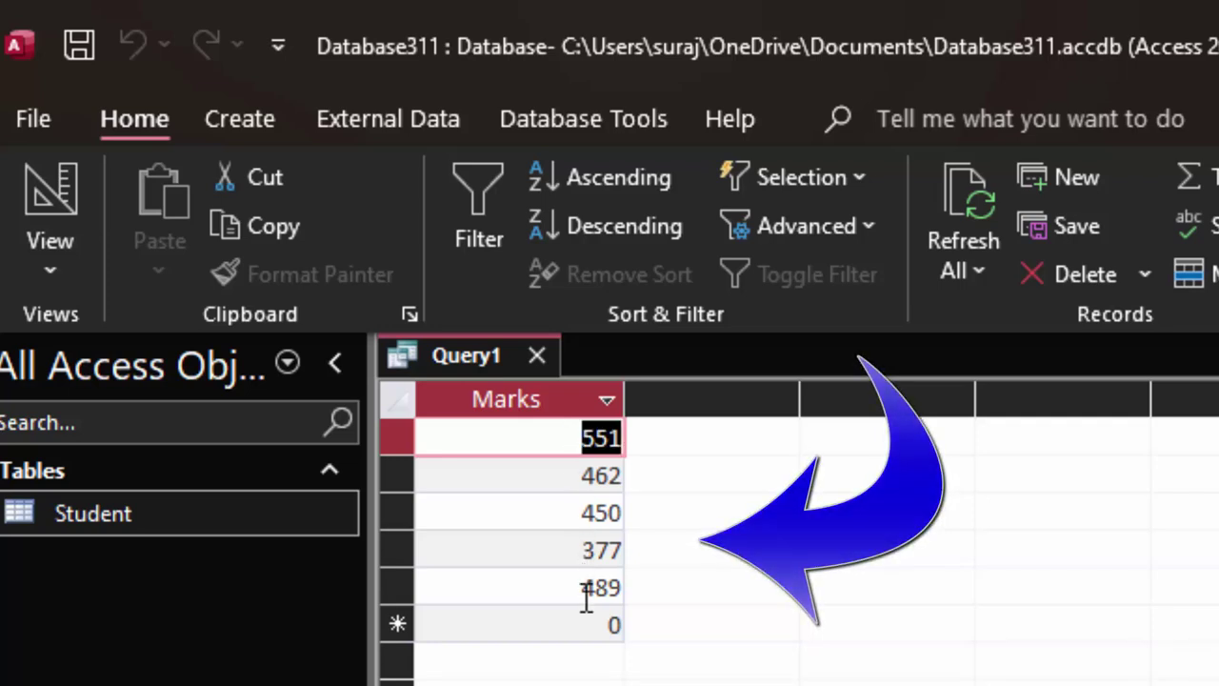
pyautogui.click(549, 592)
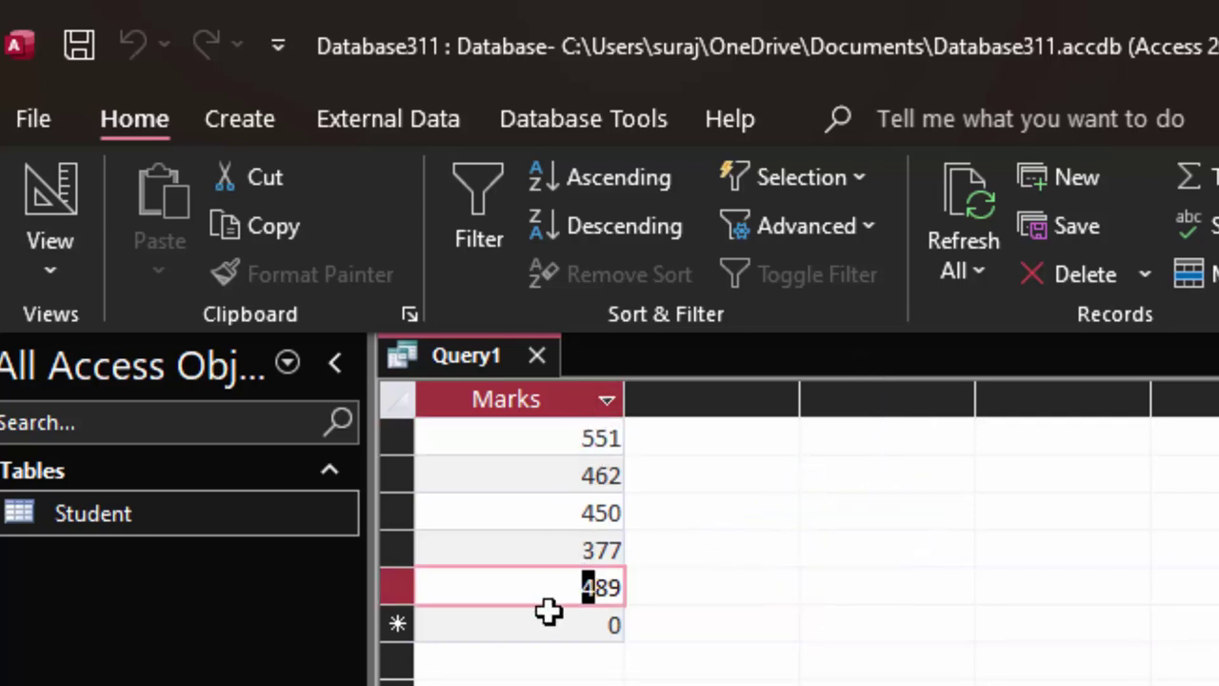